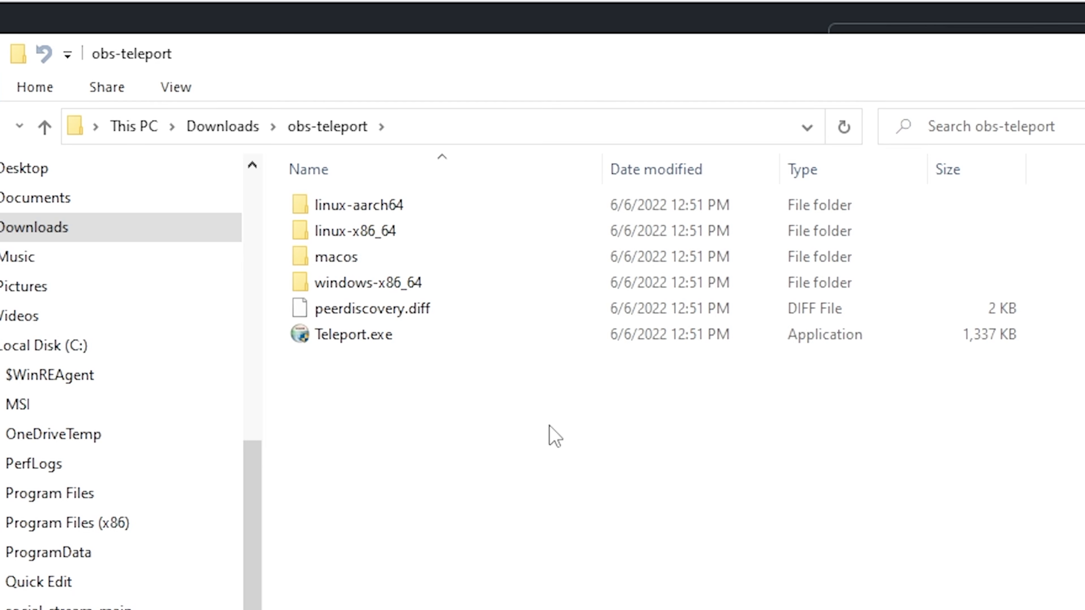
Step: Copy obs-teleport.dll from the windows-x86_64 folder of the downloaded obs-teleport package
double_click(404, 288)
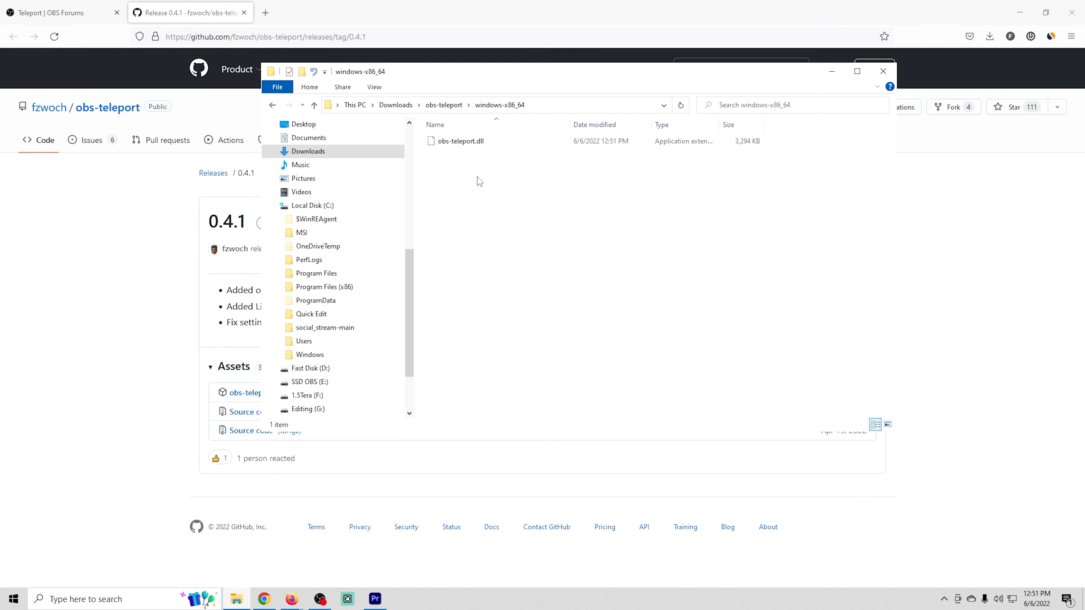
right_click(462, 142)
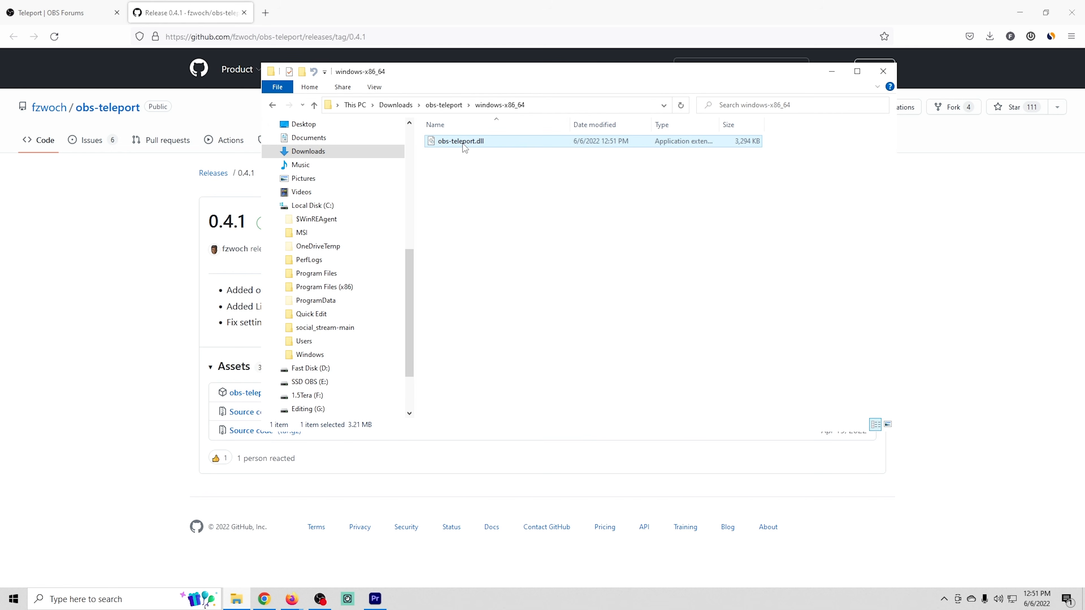
left_click(498, 289)
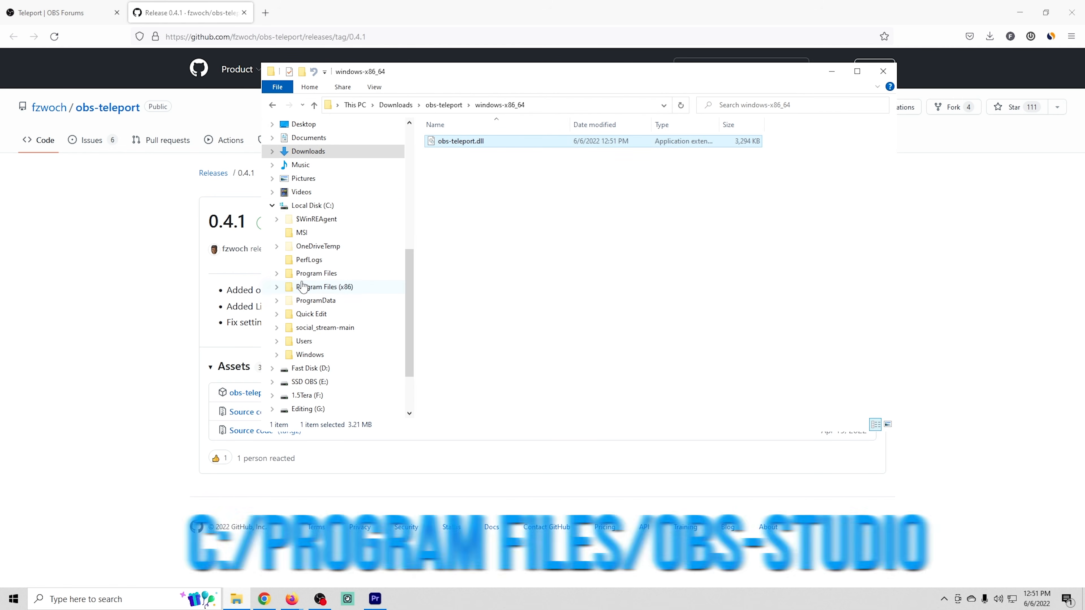
left_click(276, 274)
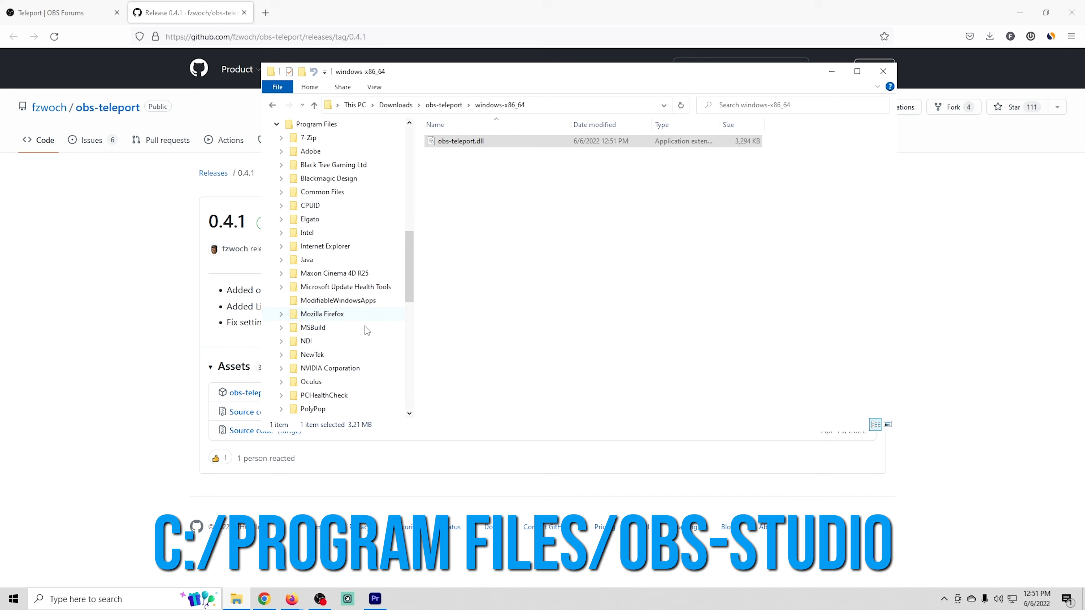
scroll(348, 345, "down", 1)
scroll(348, 345, "up", 1)
left_click(276, 124)
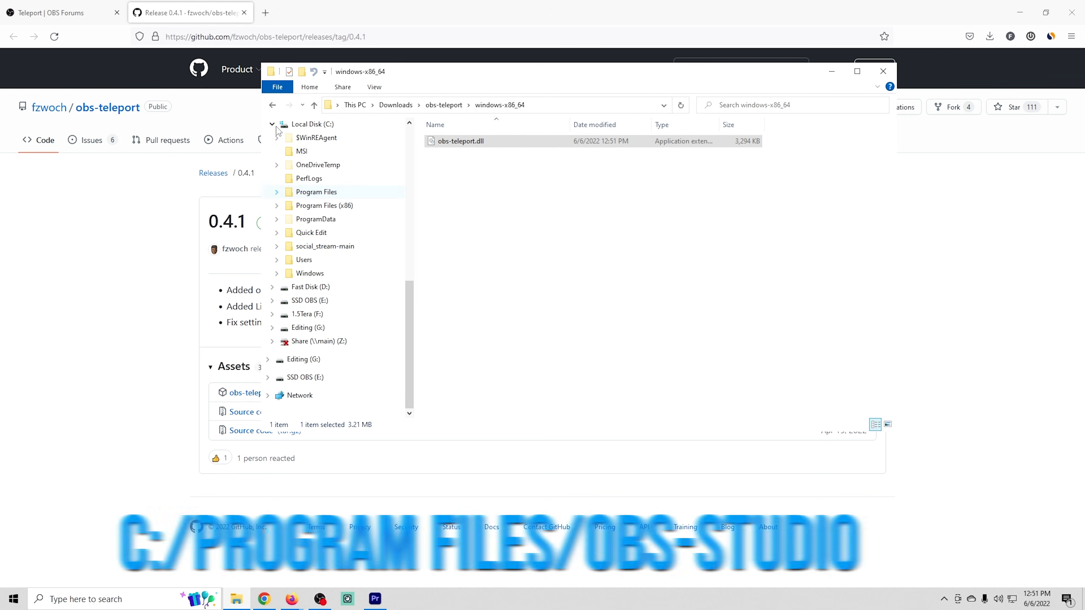
Step: Paste obs-teleport.dll into the obs-studio\obs-plugins\64bit folder on the SSD OBS (E:) drive and minimize the file window
left_click(272, 301)
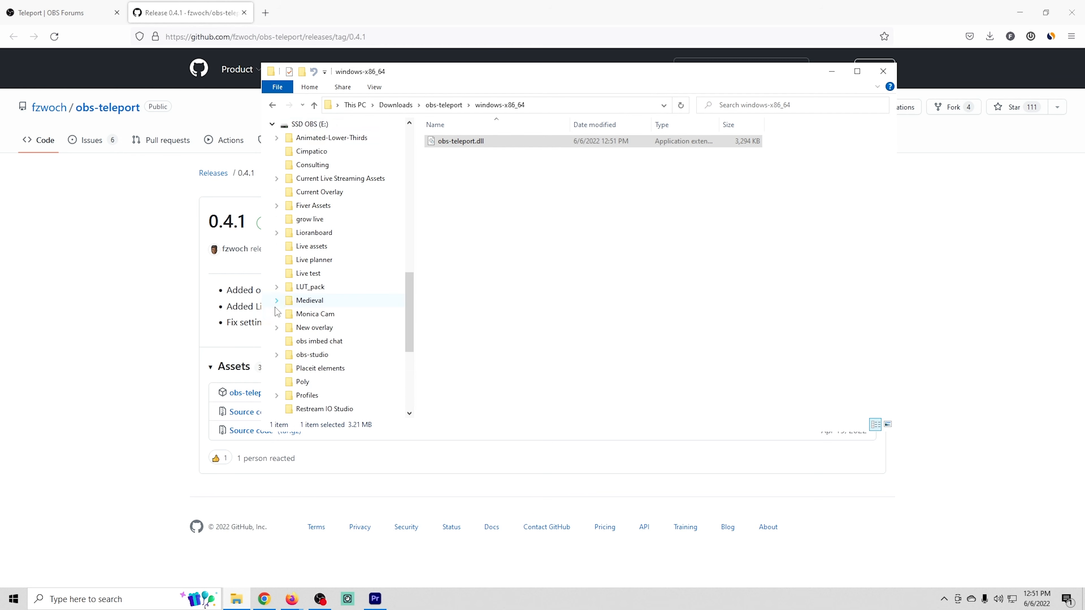
left_click(278, 355)
left_click_drag(409, 318, 405, 338)
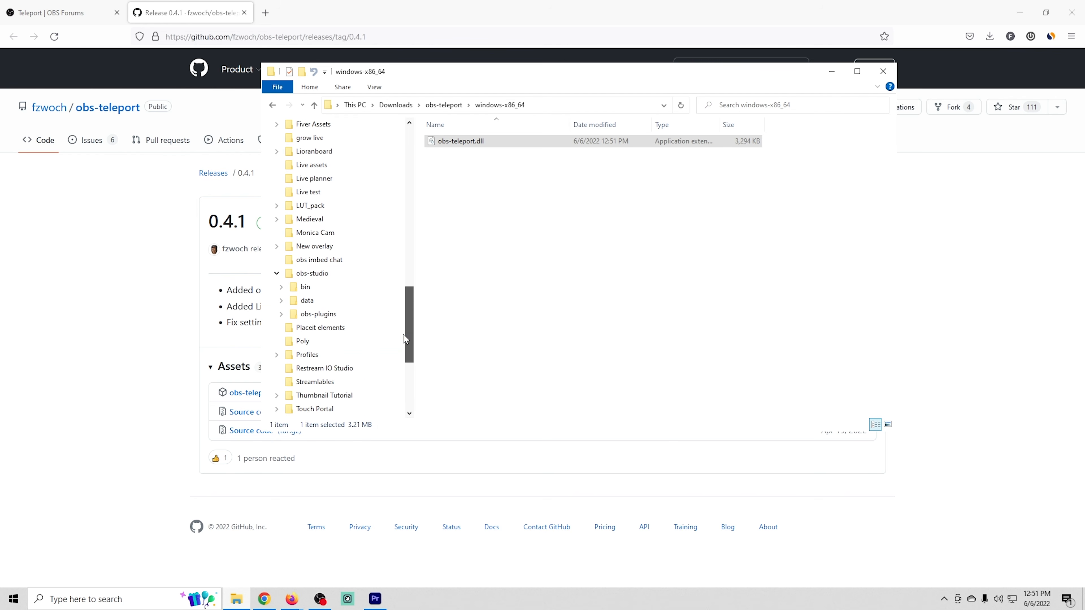
left_click(316, 315)
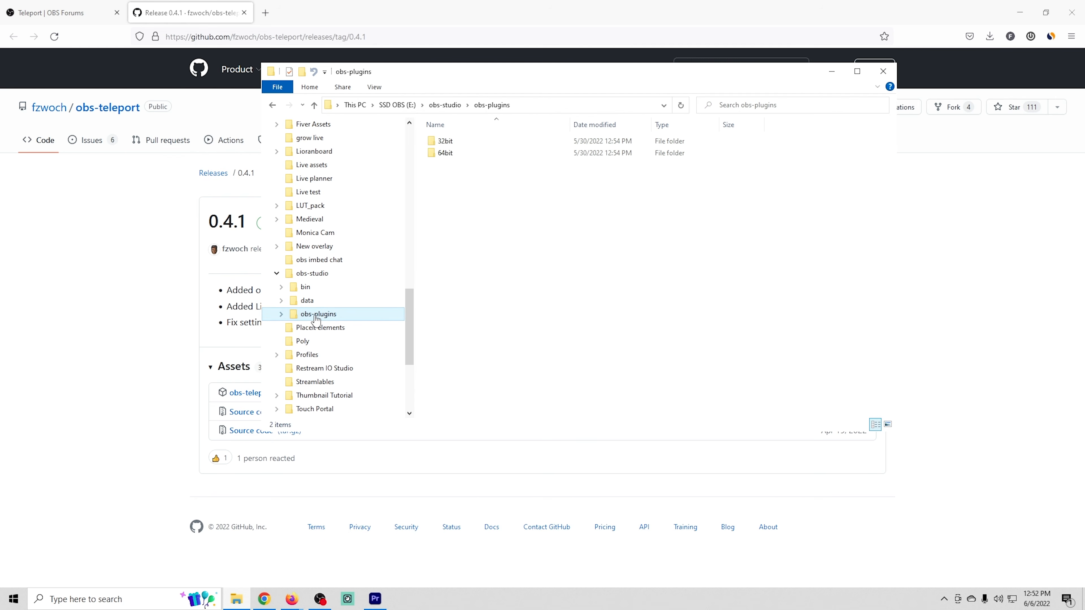
double_click(444, 153)
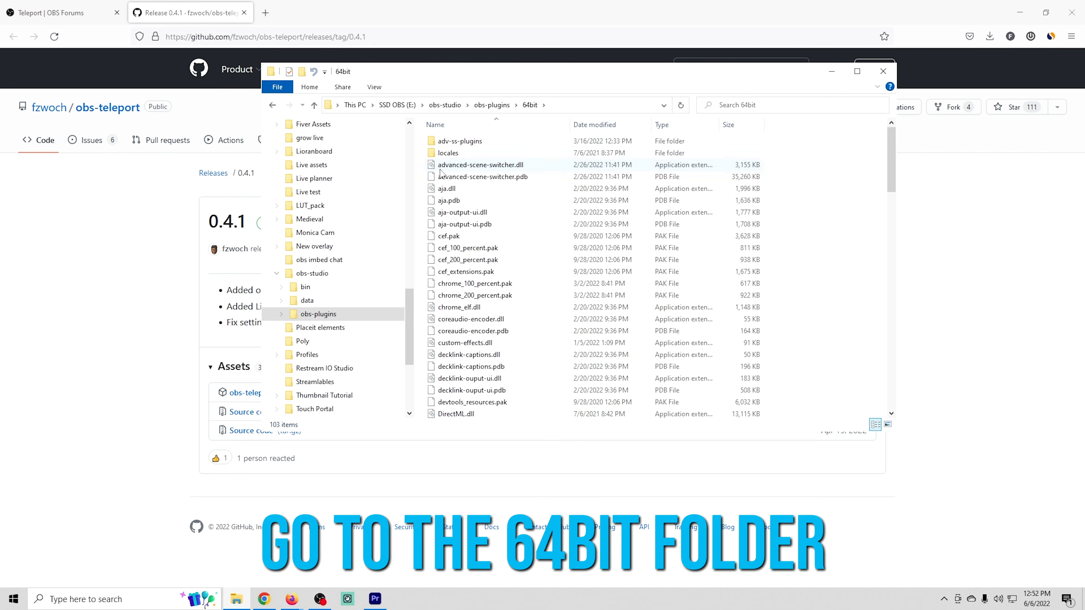
right_click(540, 267)
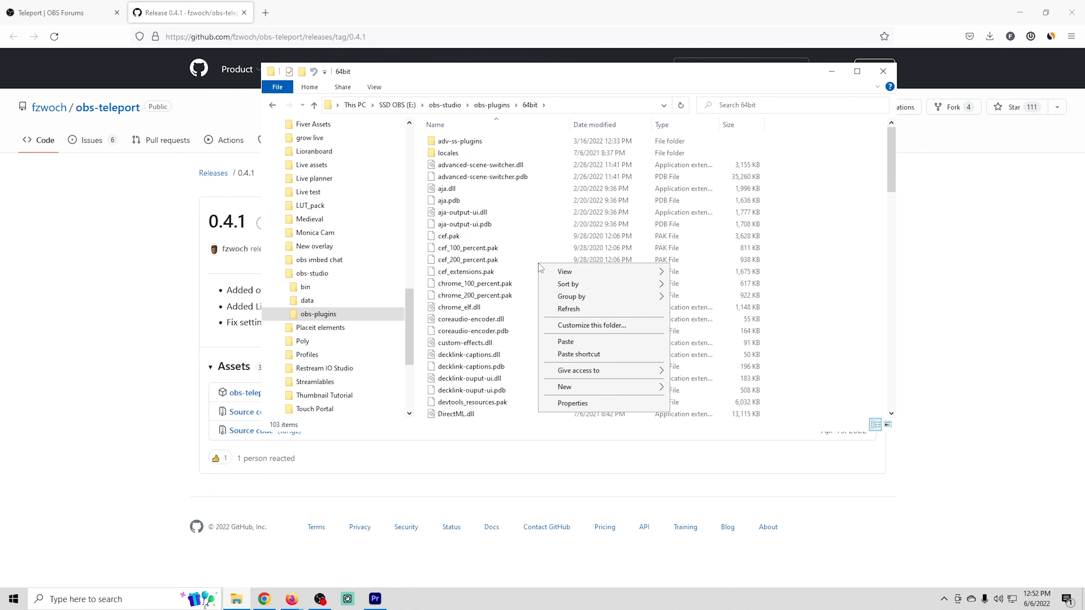
left_click(562, 341)
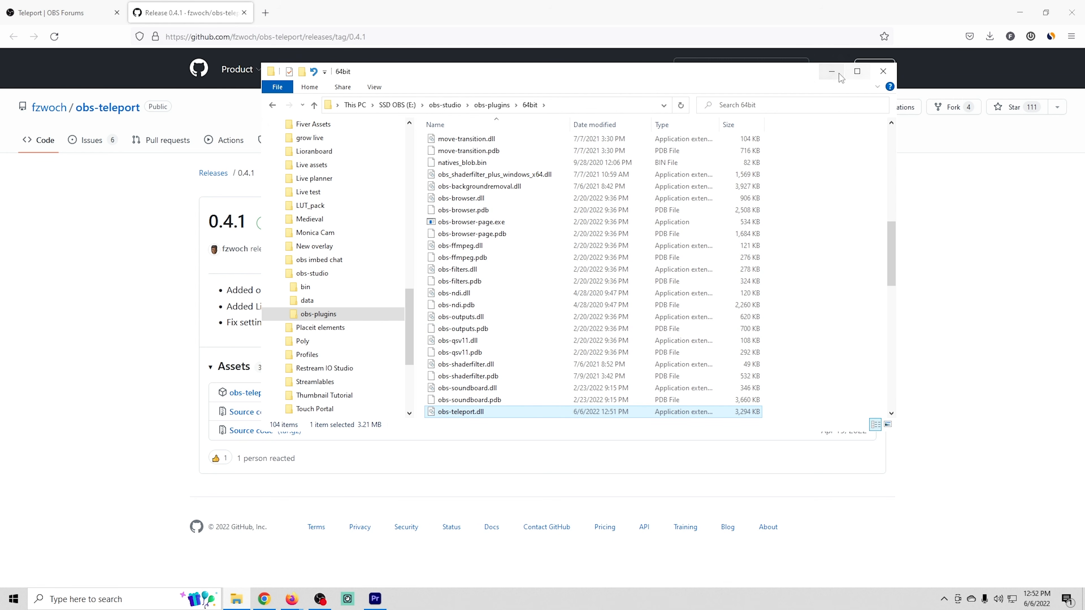
left_click(832, 72)
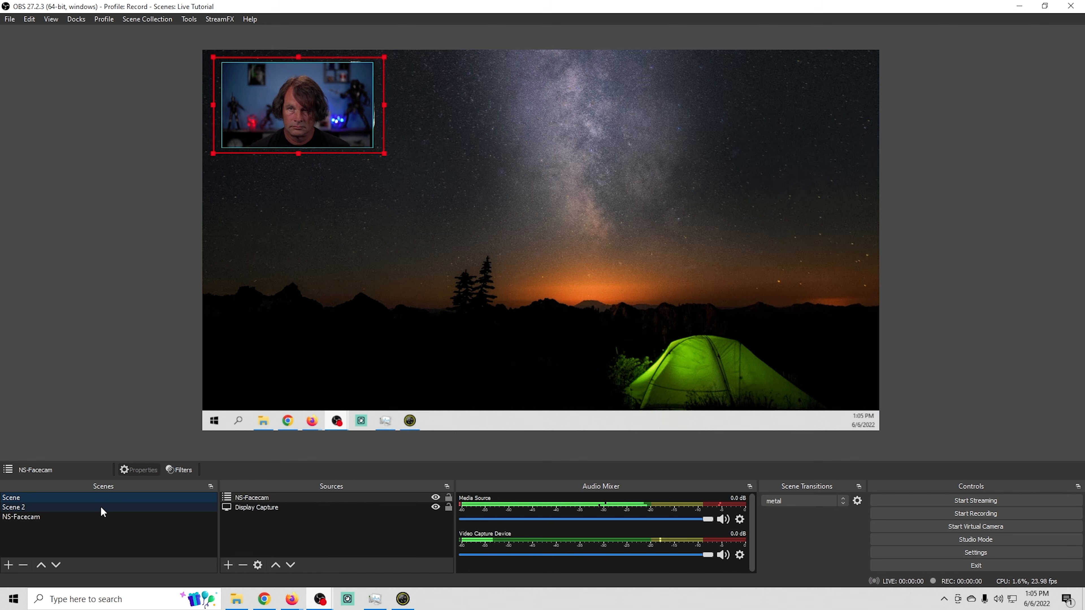
Step: In OBS, switch to Scene 2 and enable the Teleport output with the identifier "transmit" and port 5555
left_click(99, 506)
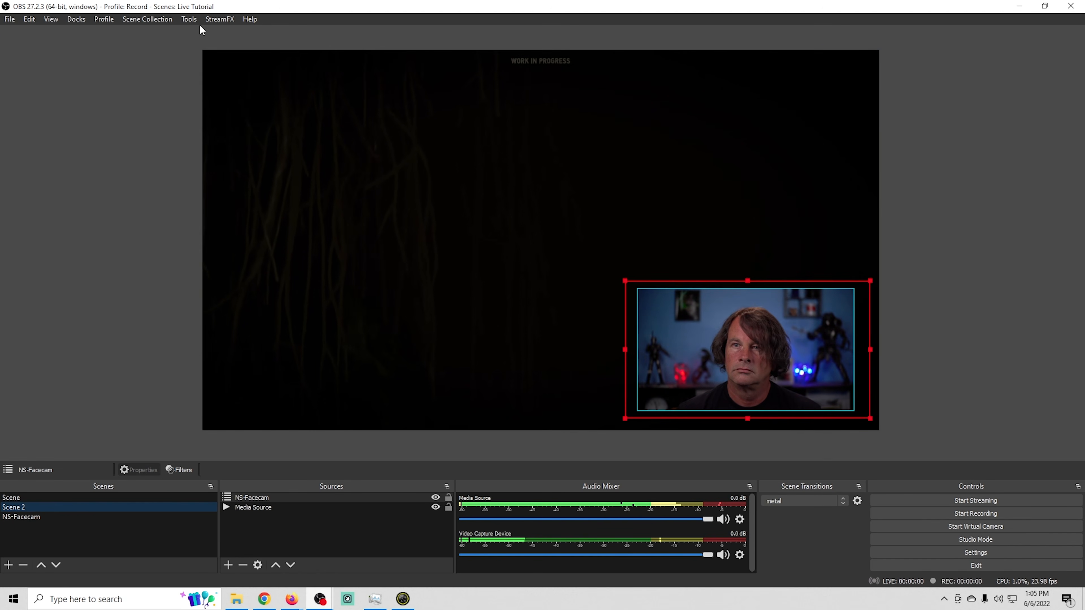
left_click(189, 19)
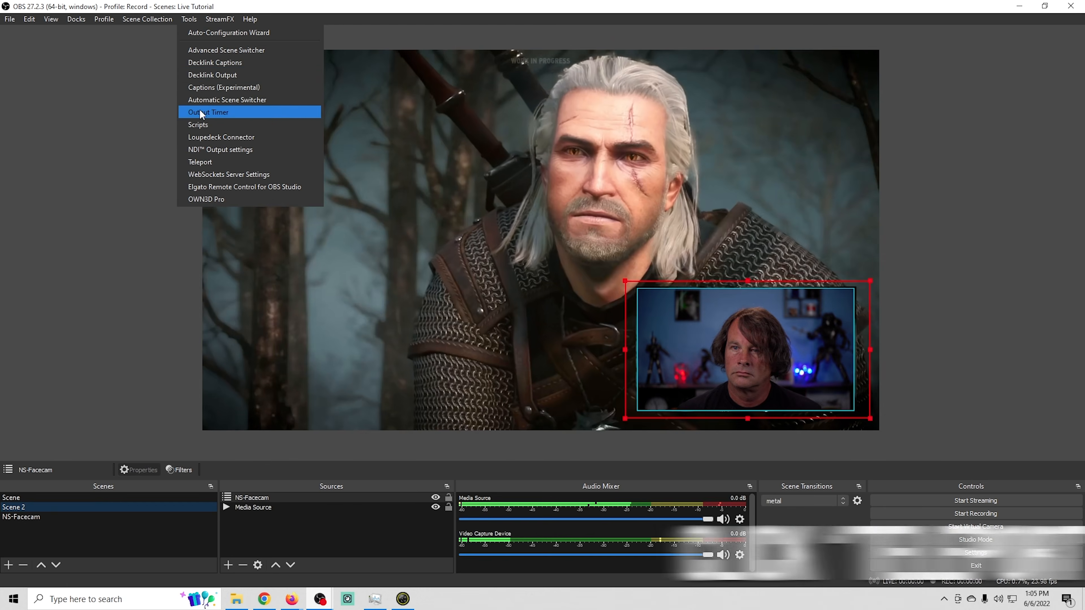
left_click(207, 162)
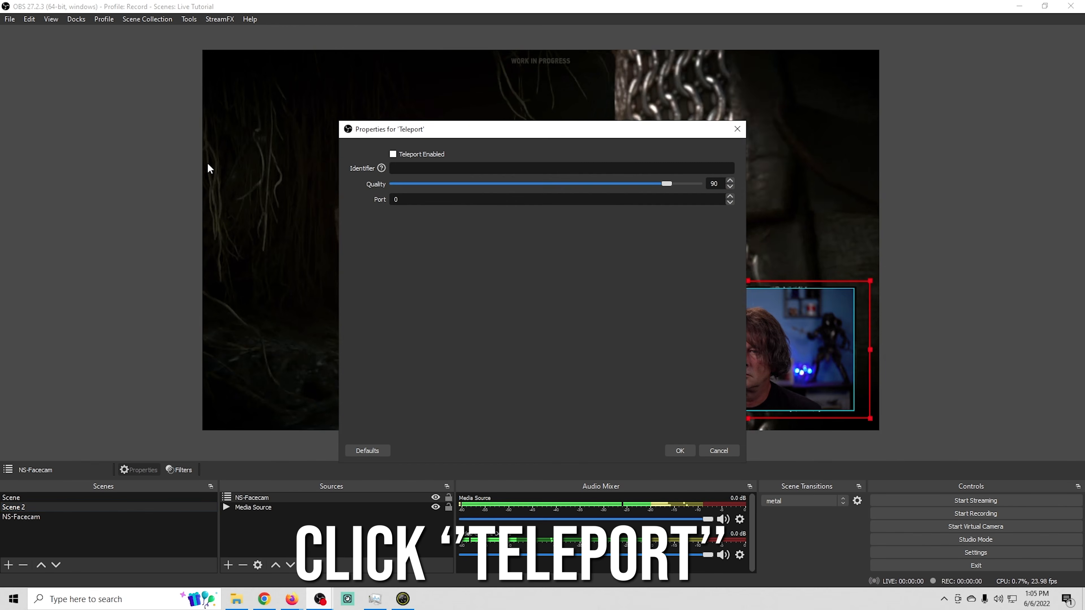
left_click(441, 169)
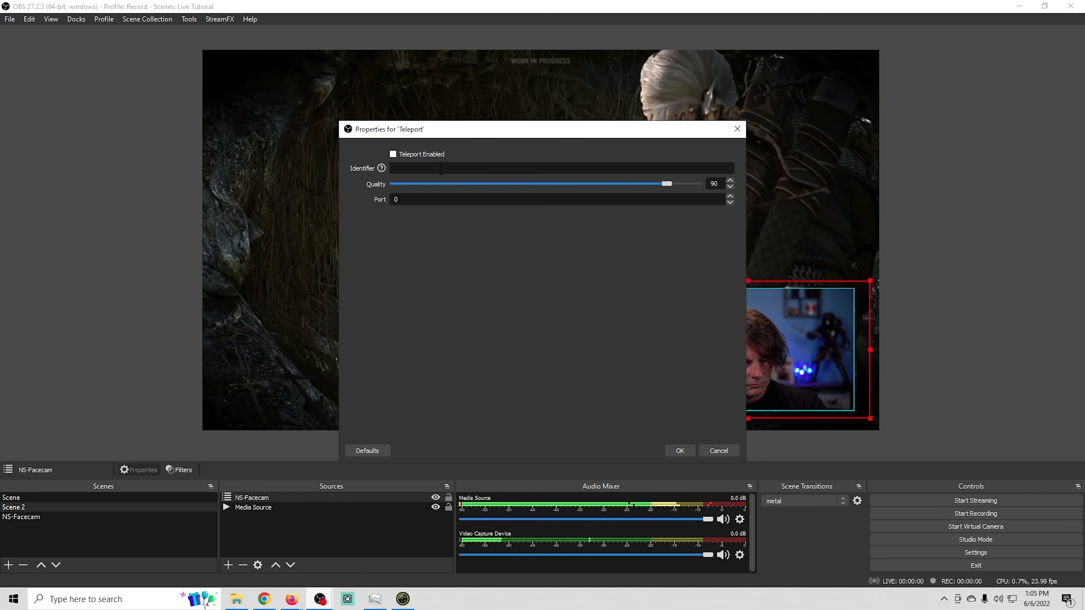
type("t")
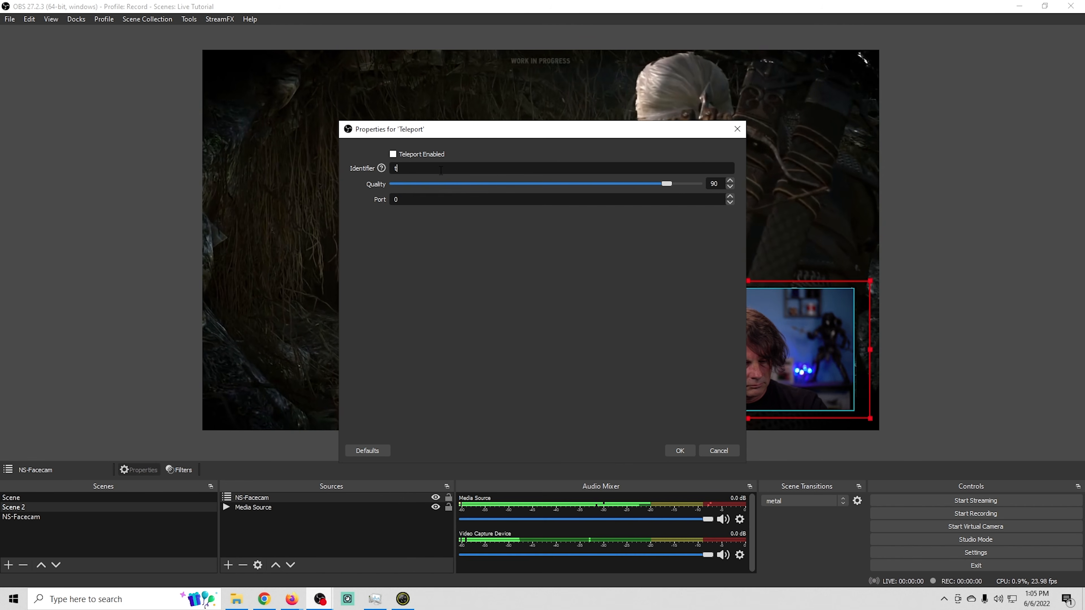
type("ransmit")
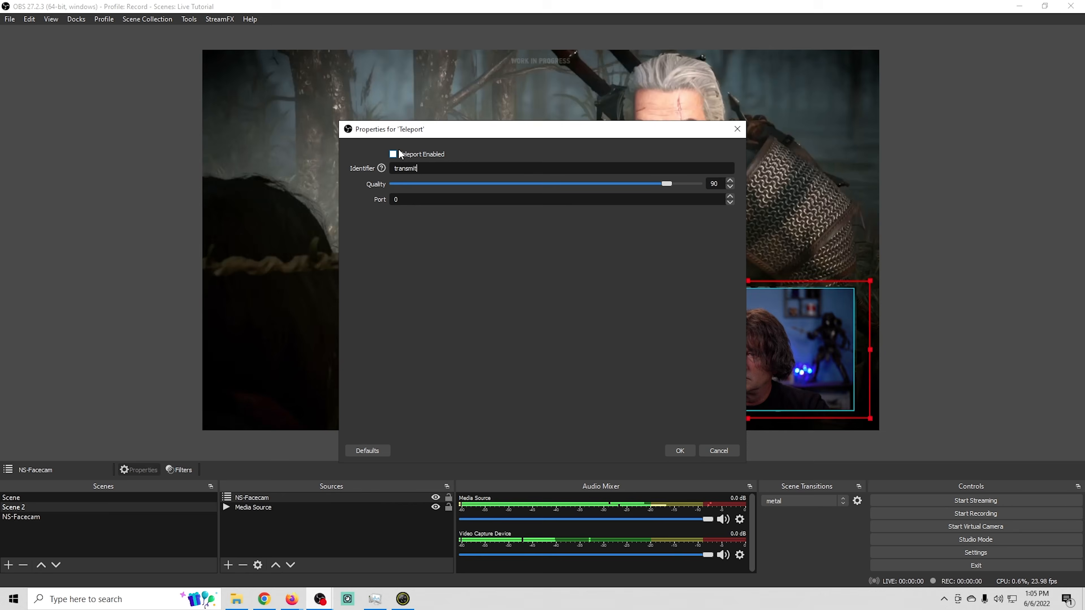
left_click(394, 153)
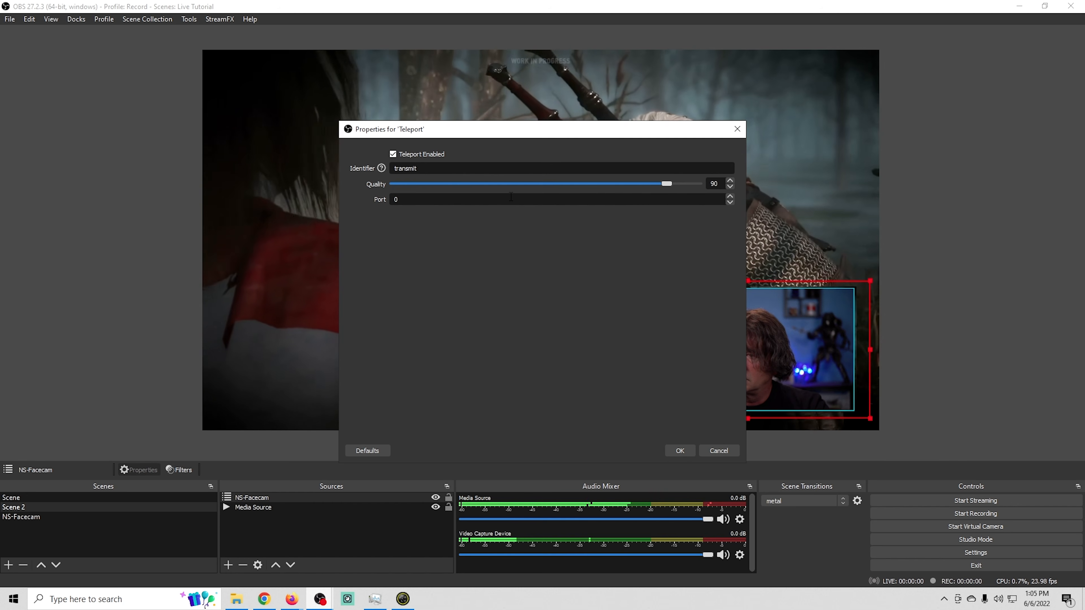
double_click(435, 199)
type("5555")
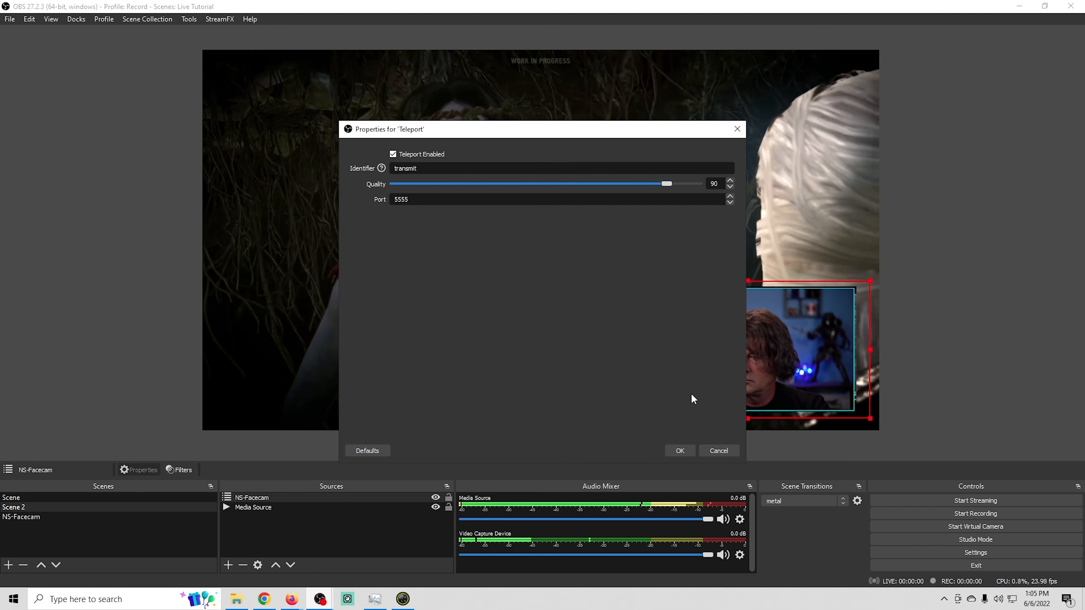
left_click(679, 451)
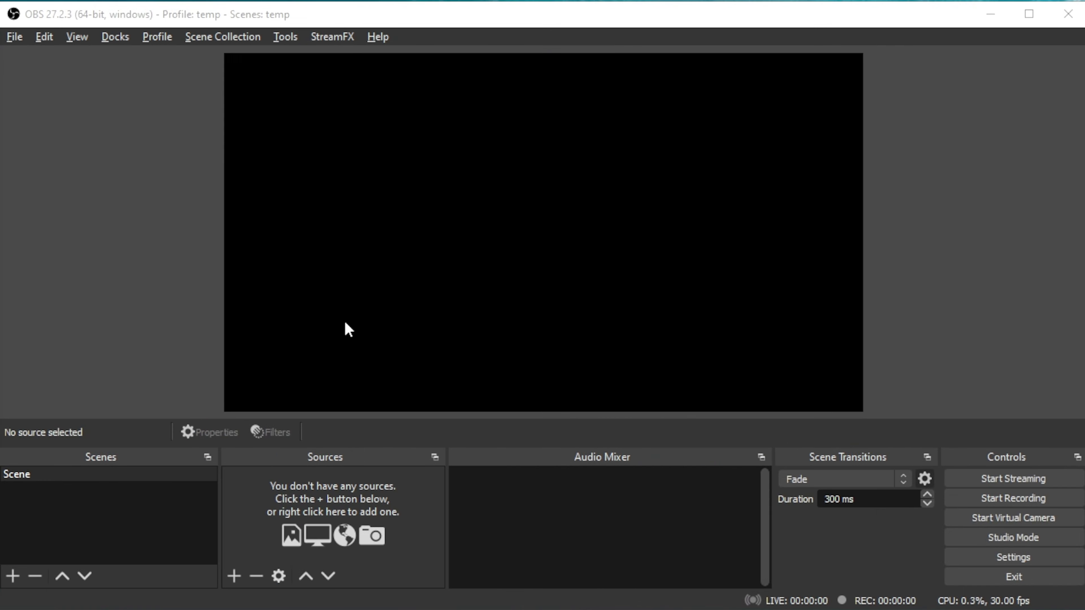
Step: In the second OBS instance, enable Teleport with the identifier "stream" and port 5555
left_click(284, 39)
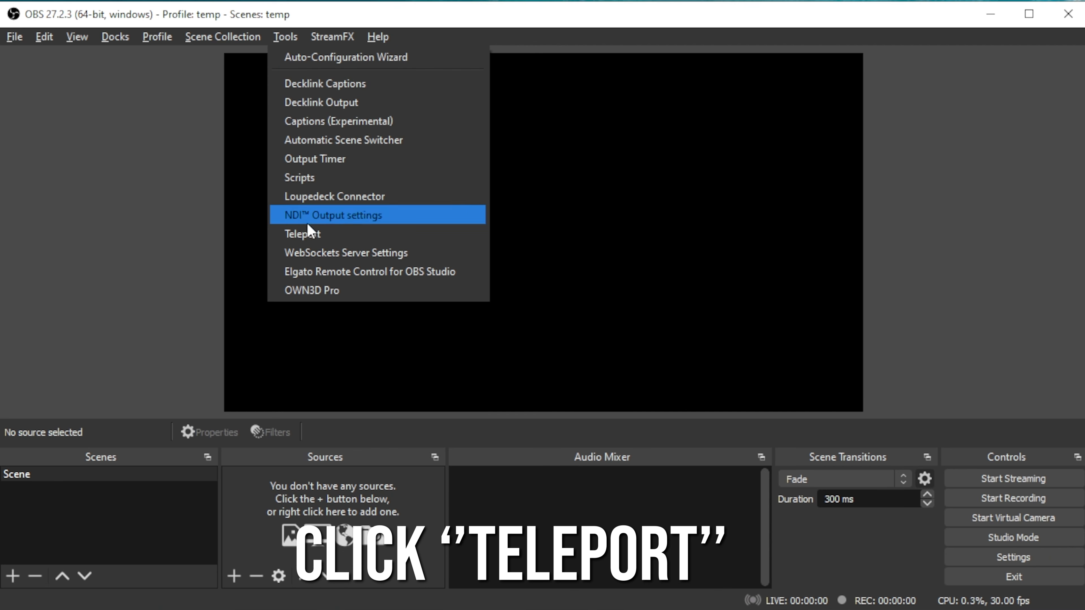
left_click(309, 237)
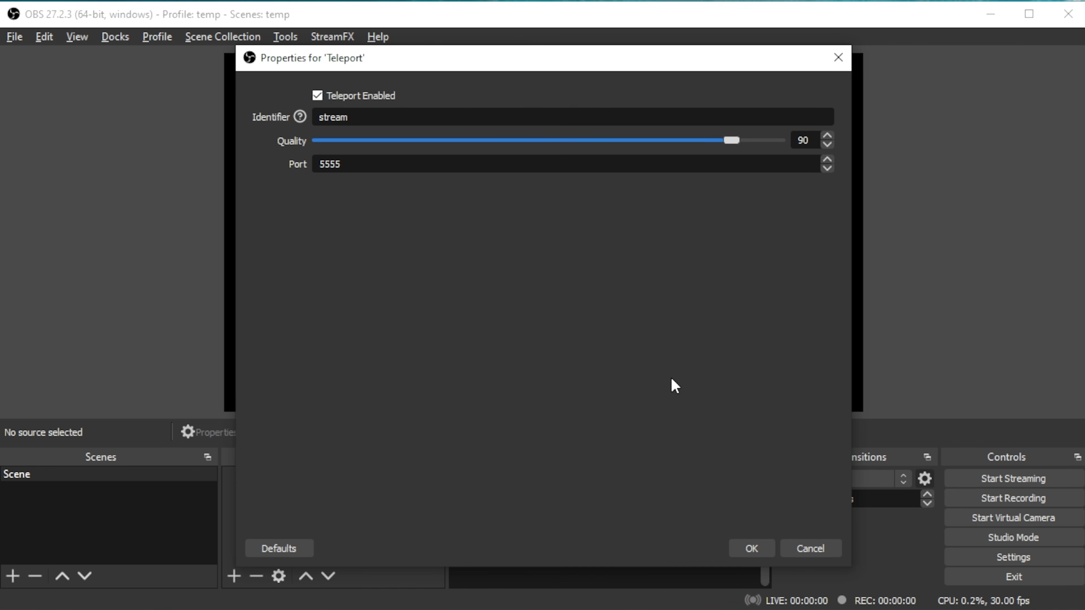
left_click(752, 548)
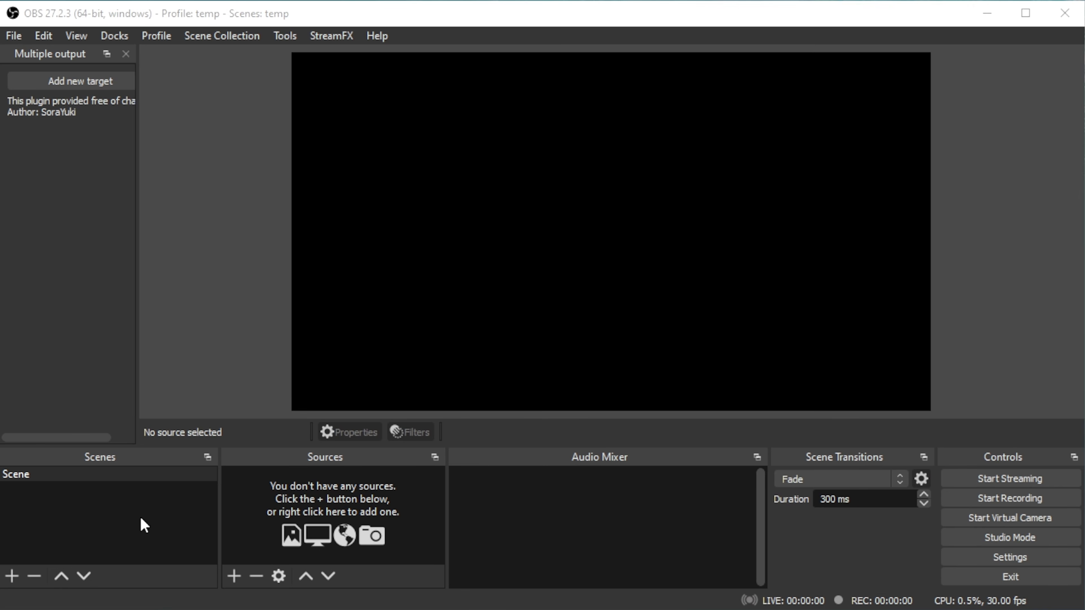
Step: Add a new Teleport source to Scene, refresh its feed list and select transmit / 192.168.0.139:5555
left_click(233, 576)
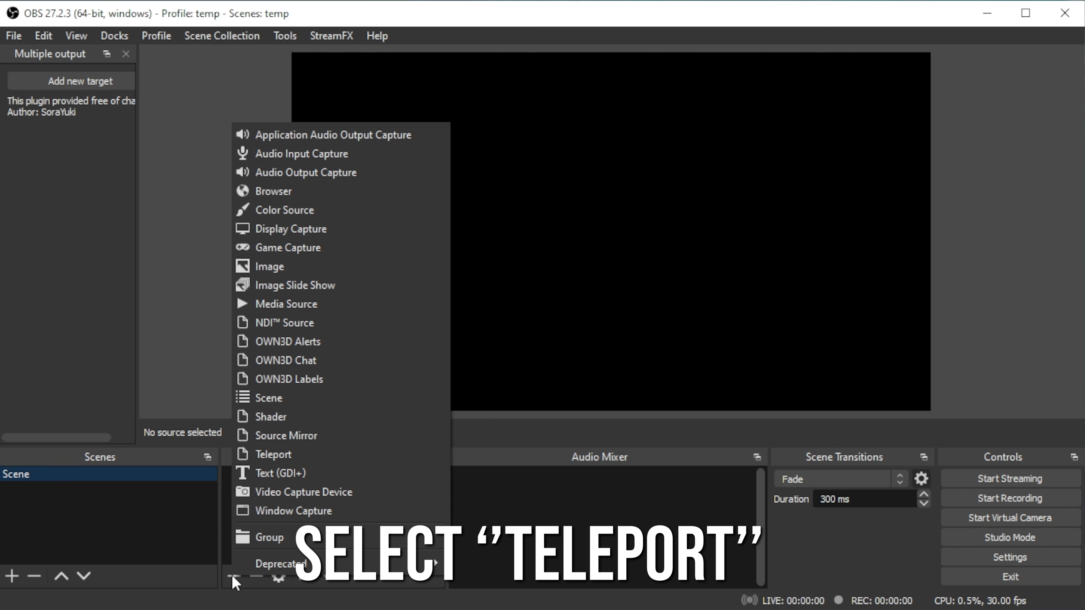
left_click(318, 454)
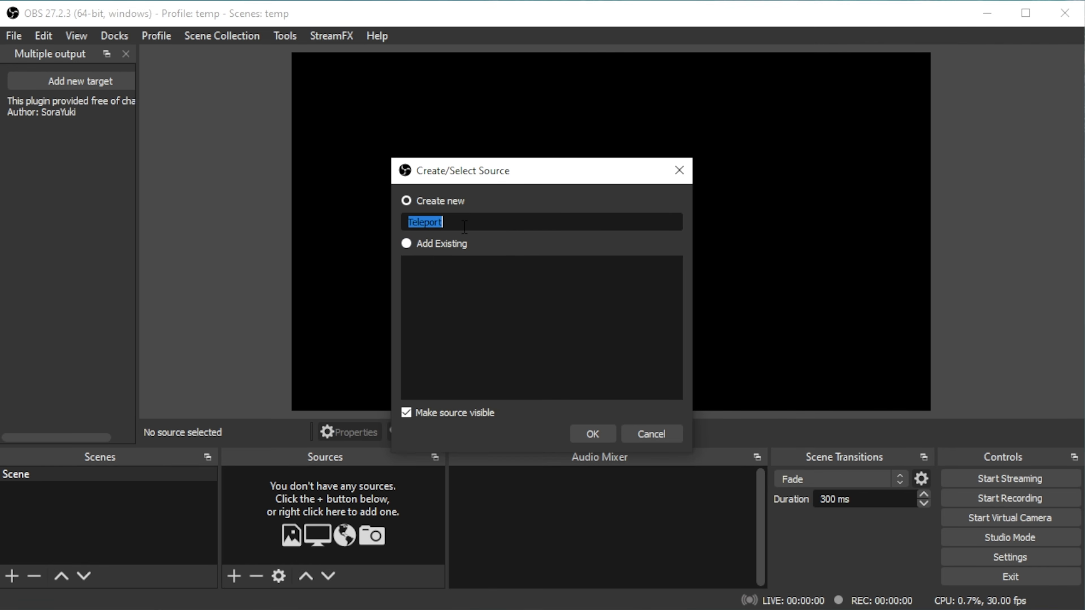
left_click(590, 443)
left_click(342, 446)
left_click(446, 425)
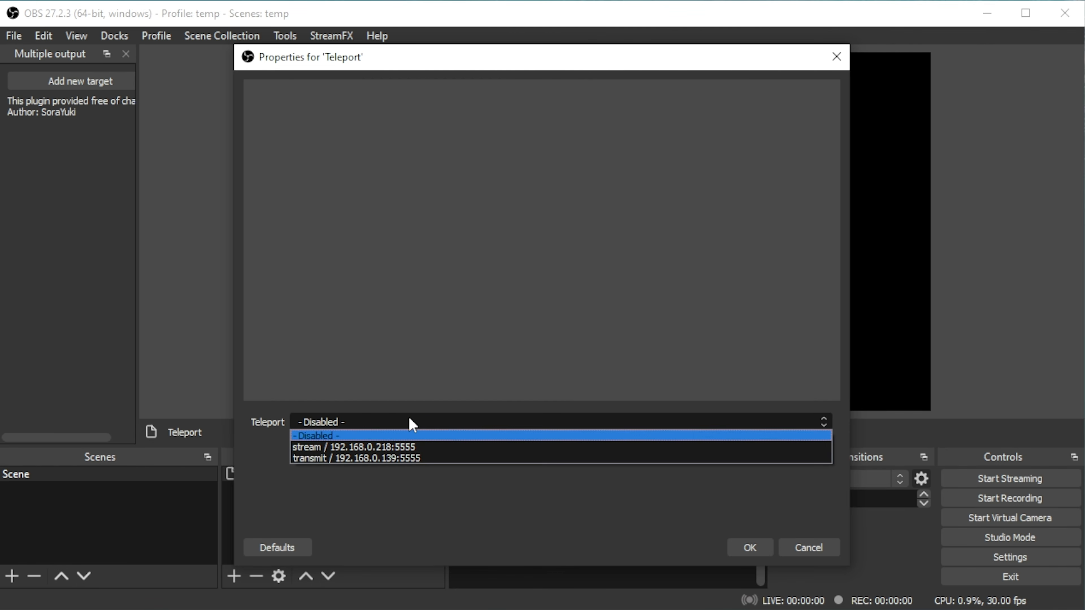
left_click(341, 458)
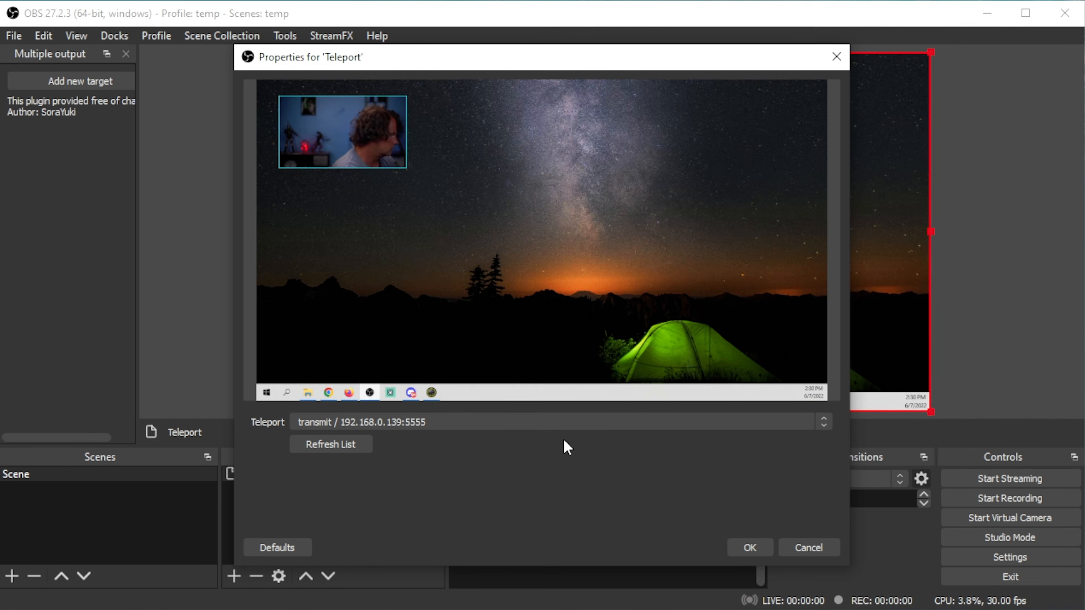
left_click(746, 549)
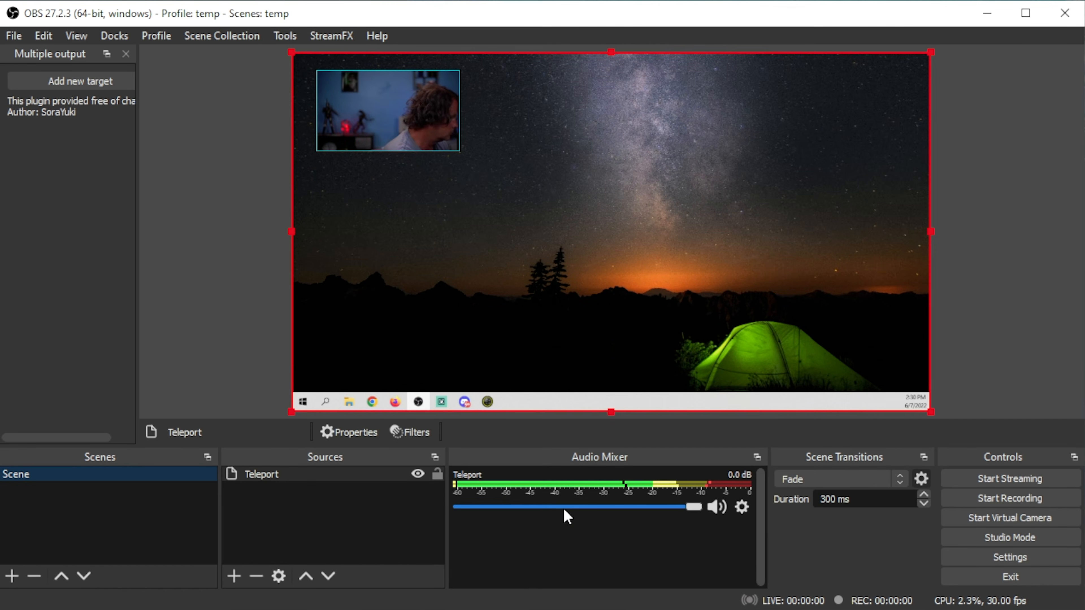